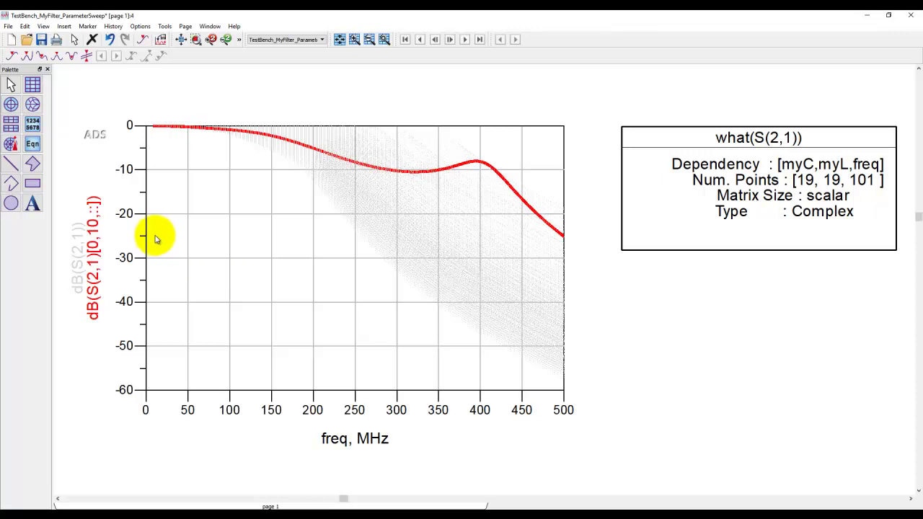
Replace the S21 trace index 10 with 5, then reopen the expression to enter [0,0::5,::].
left_click(96, 229)
double_click(95, 229)
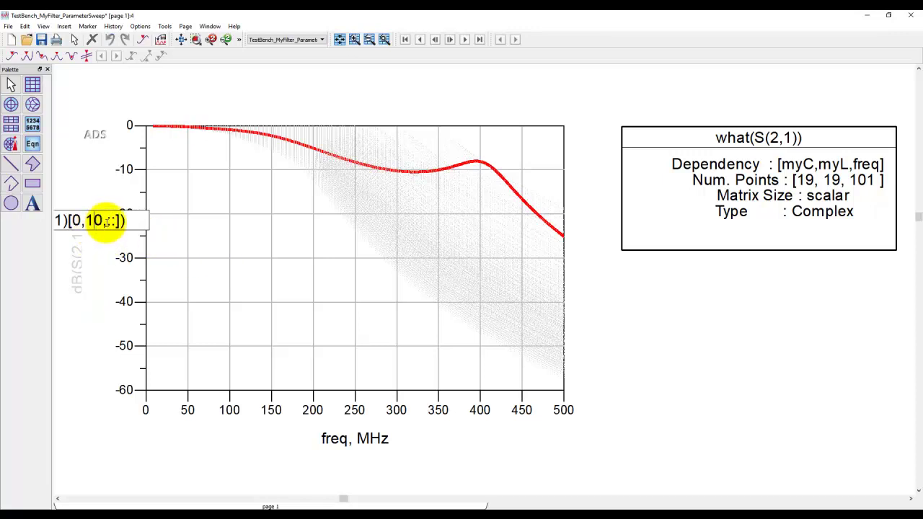
left_click_drag(102, 221, 94, 221)
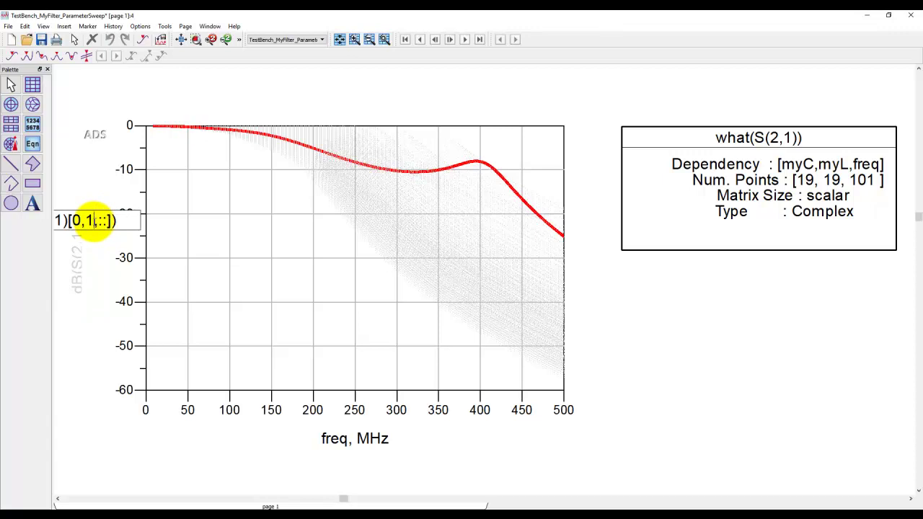
key("Return")
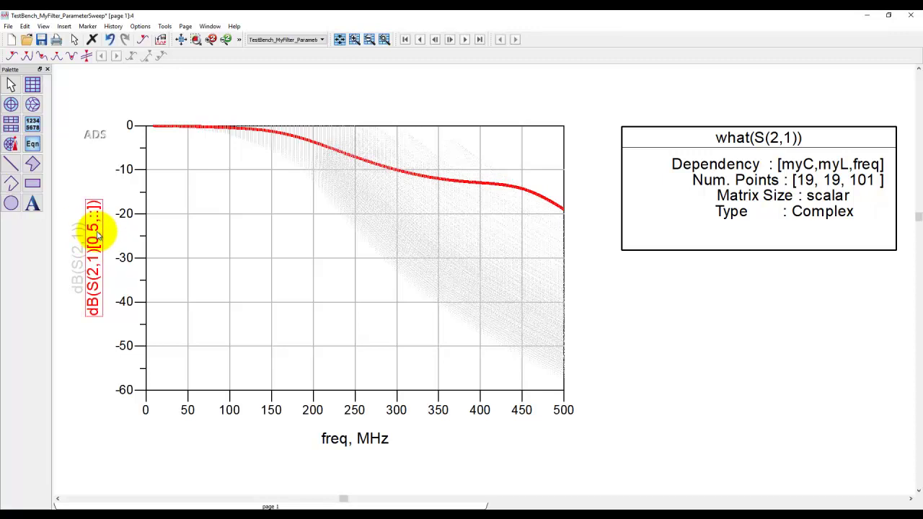
left_click(96, 229)
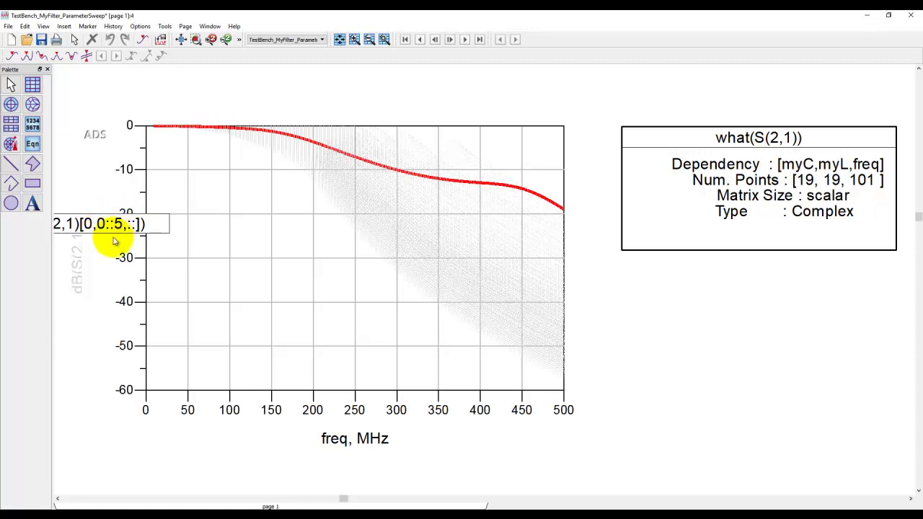
Trim the ::5 step so the trace reads dB(S(2,1))[0,0,::], plotting a single curve.
left_click(83, 315)
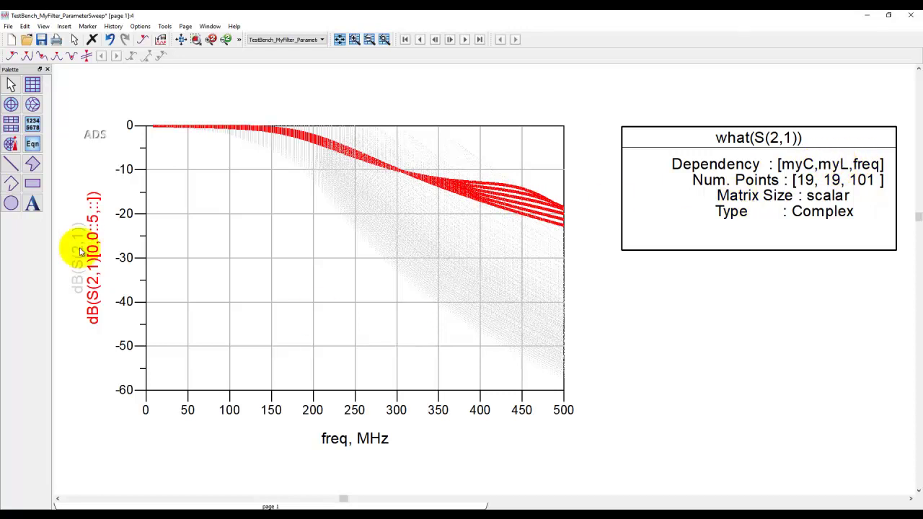
double_click(94, 221)
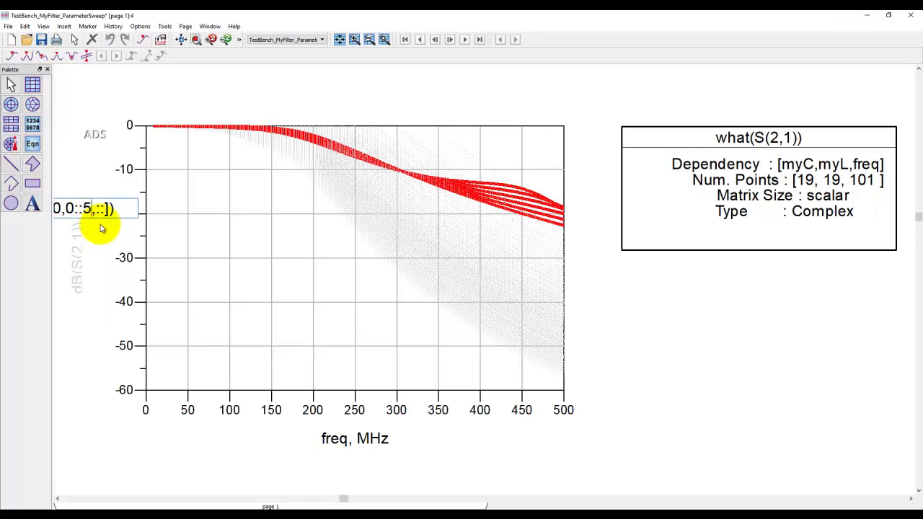
key("BackSpace")
key("Return")
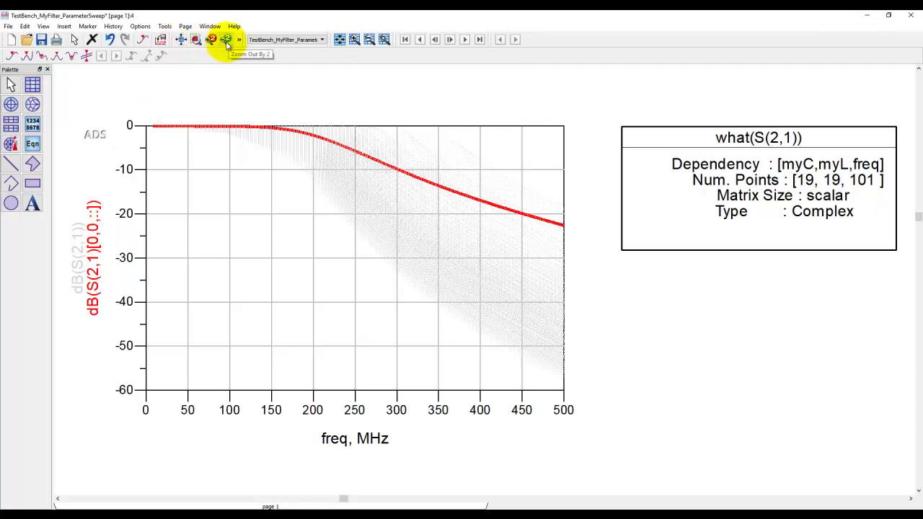
Zoom out and insert a myC slider spanning 5 to 50 with marker m1 above the plot.
left_click(211, 40)
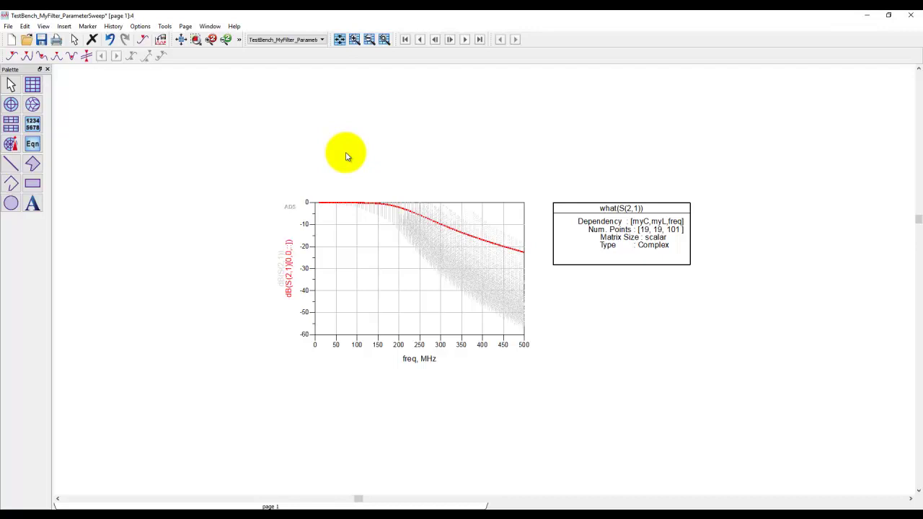
left_click(65, 27)
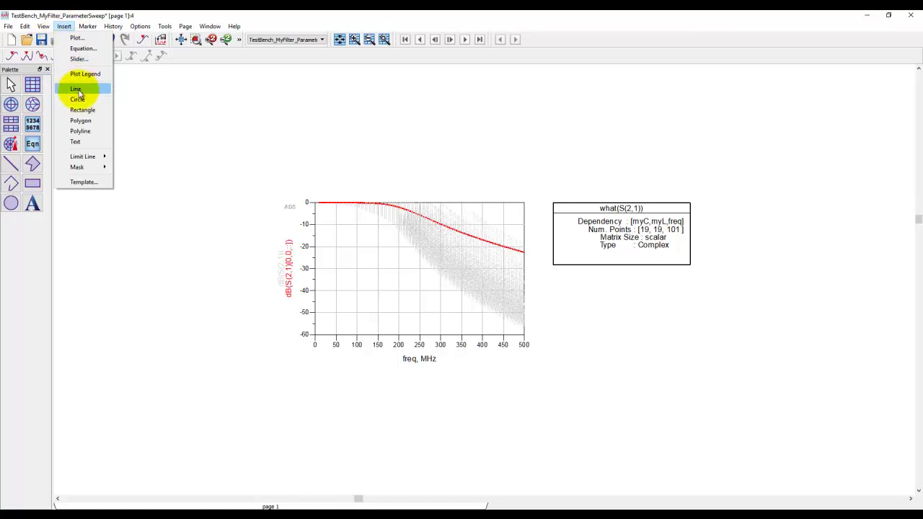
left_click(83, 57)
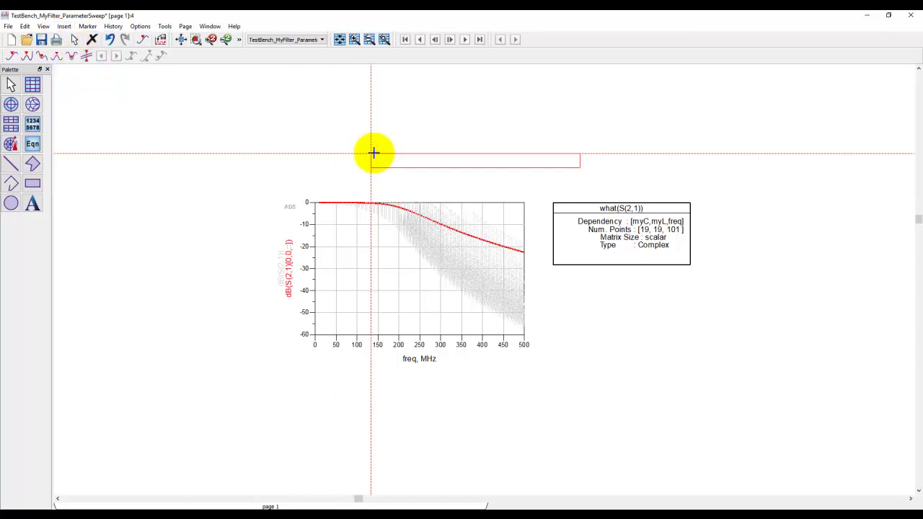
left_click(319, 122)
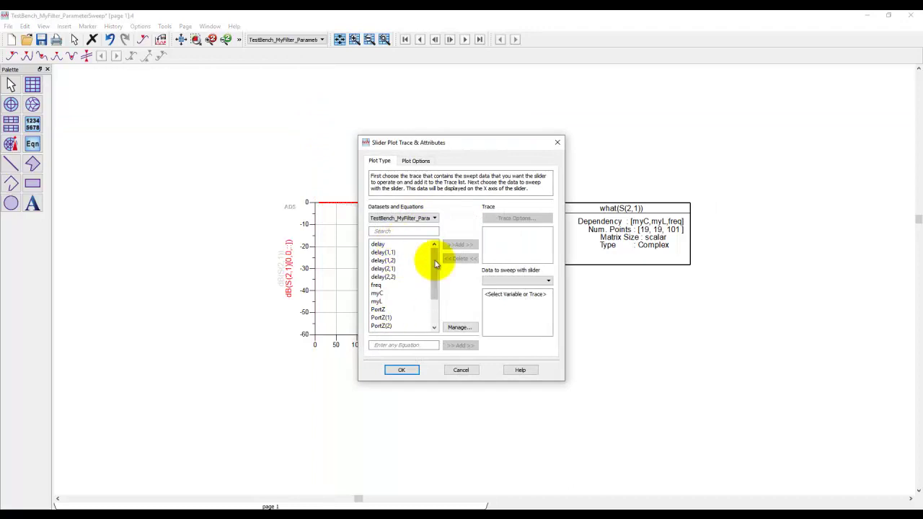
mouse_move(433, 257)
left_mouse_down()
mouse_move(431, 300)
mouse_move(434, 263)
mouse_move(433, 274)
left_mouse_up()
left_click(387, 261)
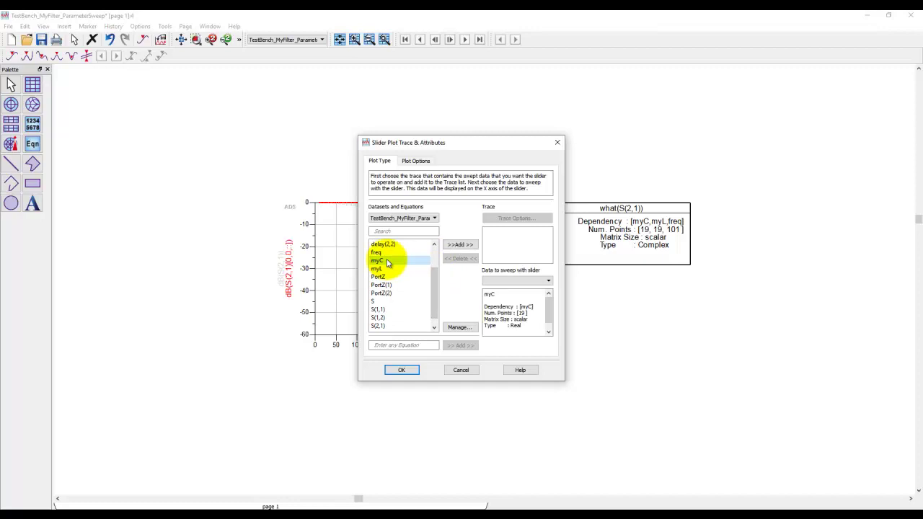
left_click(458, 247)
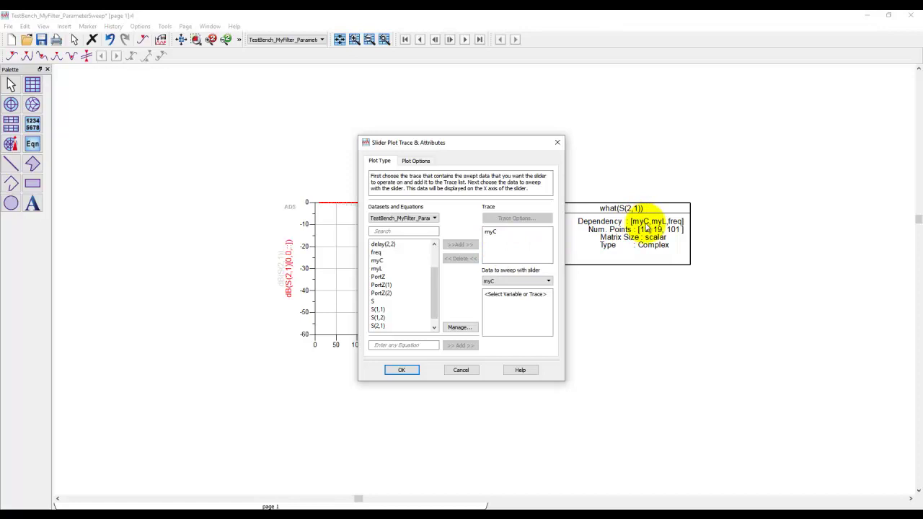
left_click(401, 370)
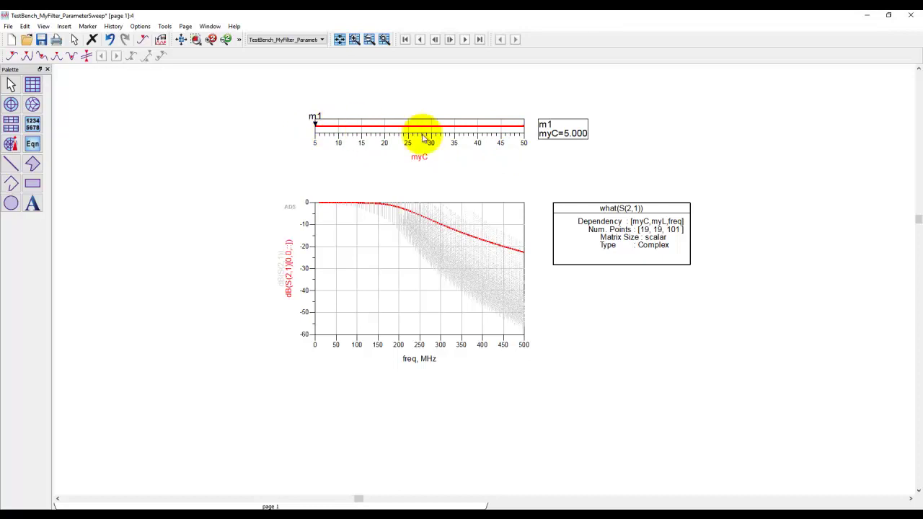
Move the myC slider up and add a myL slider (10–100, marker m2) beneath it, then fit the view.
left_click_drag(422, 124, 418, 108)
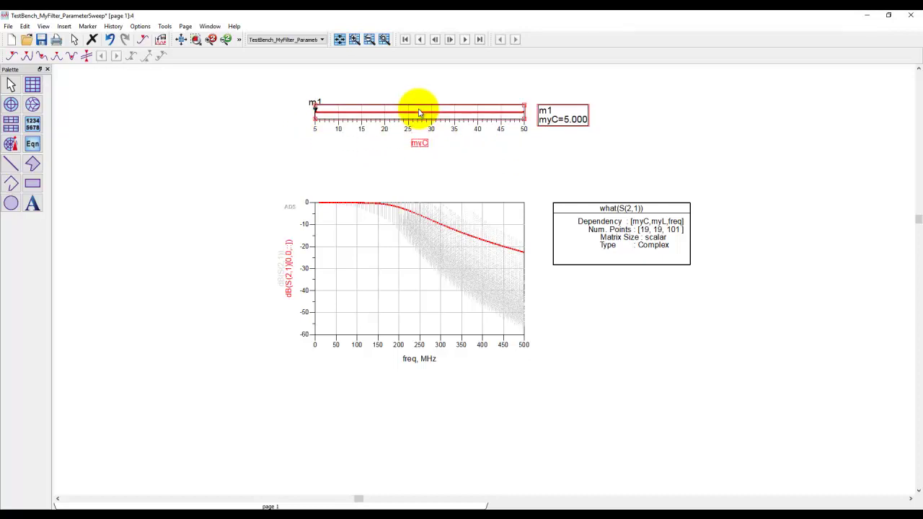
left_click(88, 27)
mouse_move(64, 27)
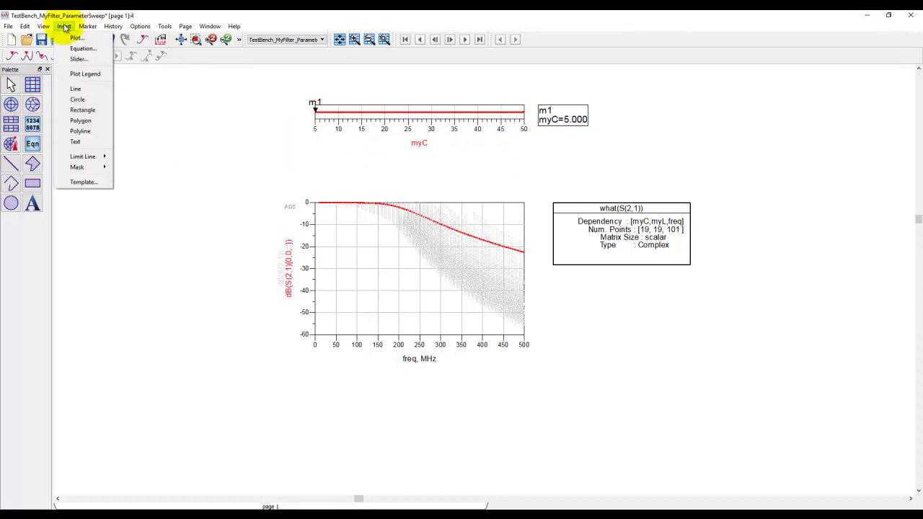
left_click(65, 60)
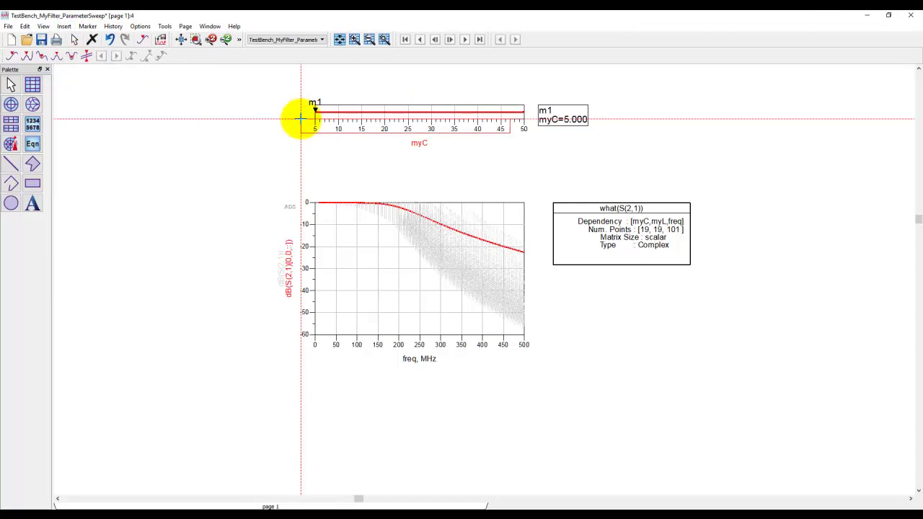
left_click(315, 153)
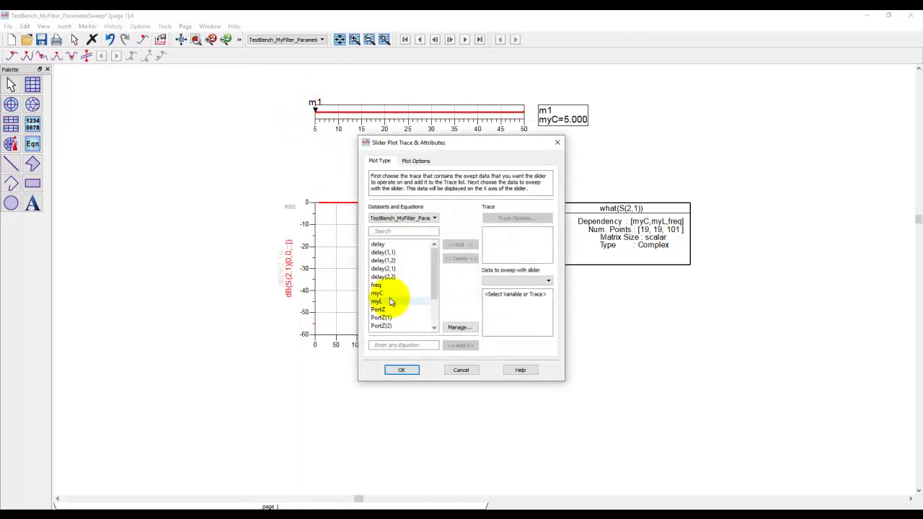
left_click(389, 301)
left_click(461, 245)
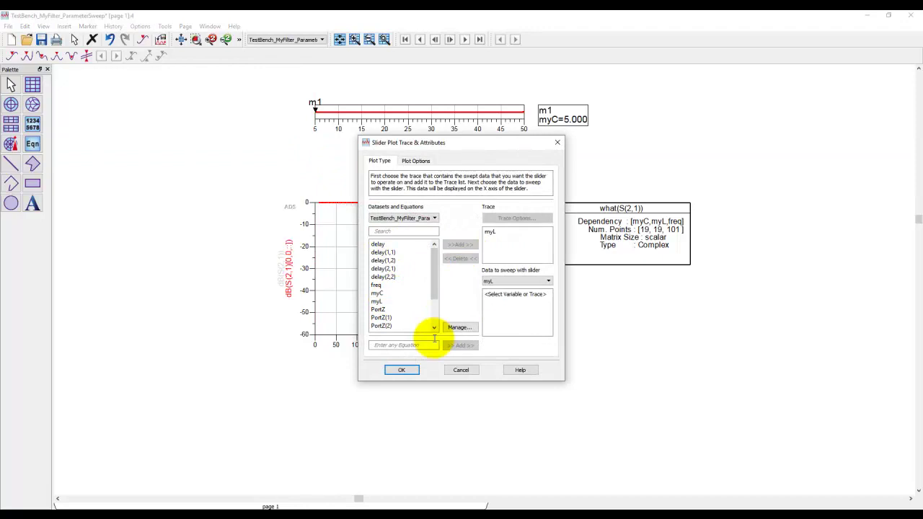
left_click(402, 370)
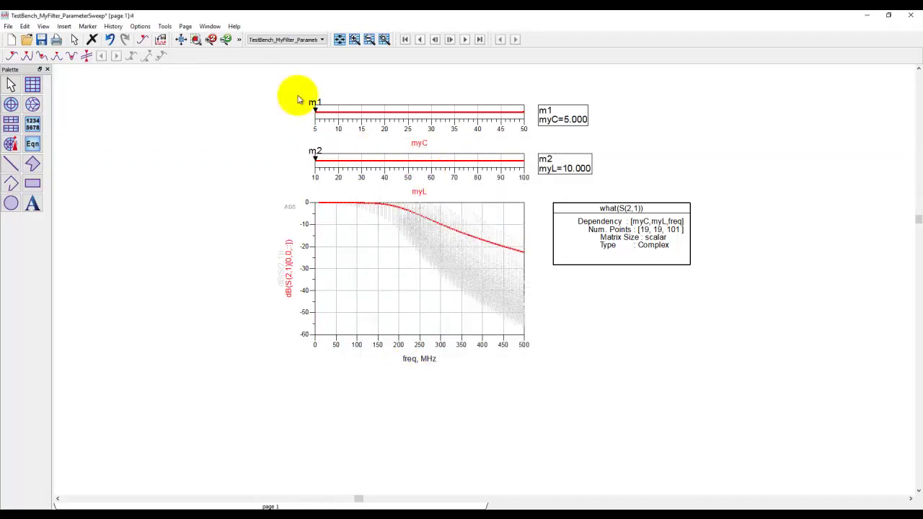
left_click(180, 39)
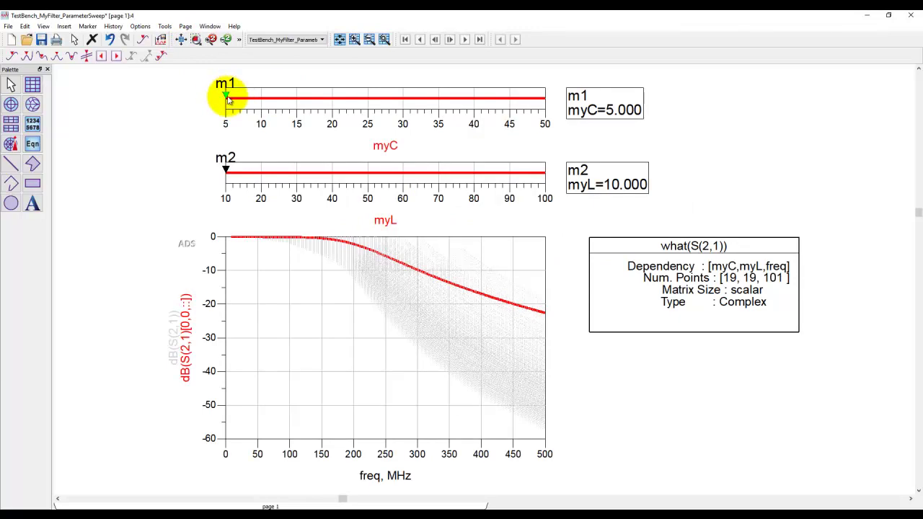
key("Right")
key("Right")
key("Right")
key("Right")
key("Right")
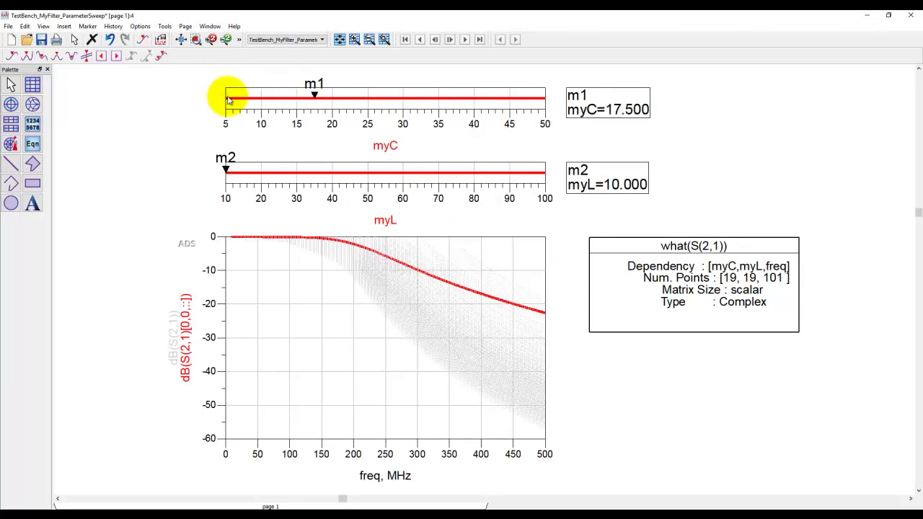
key("Right")
key("Right")
key("Right")
key("Right")
key("Right")
key("Right")
key("Right")
key("Left")
key("Left")
key("Left")
key("Left")
key("Left")
key("Left")
key("Left")
key("Left")
key("Left")
key("Left")
key("Left")
key("Left")
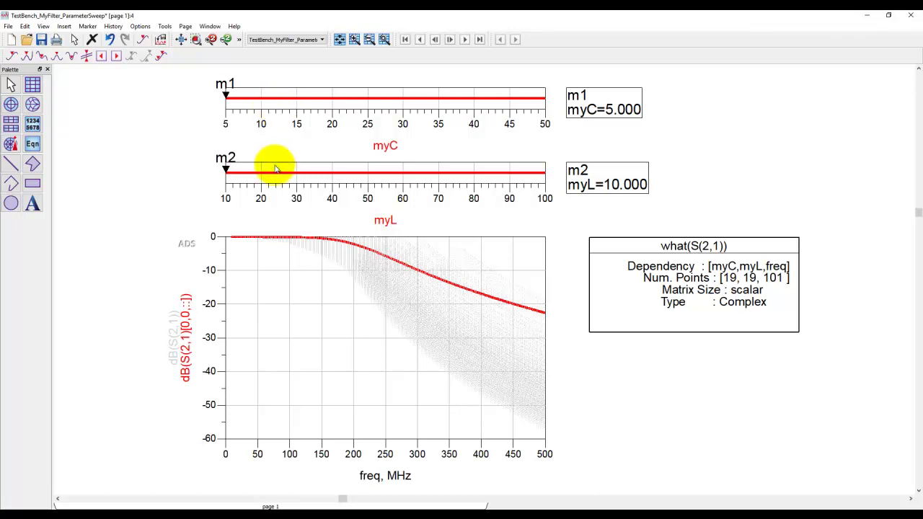
Turn off auto scale on the myC slider for a fixed 5–50 range in steps of 5.
double_click(277, 108)
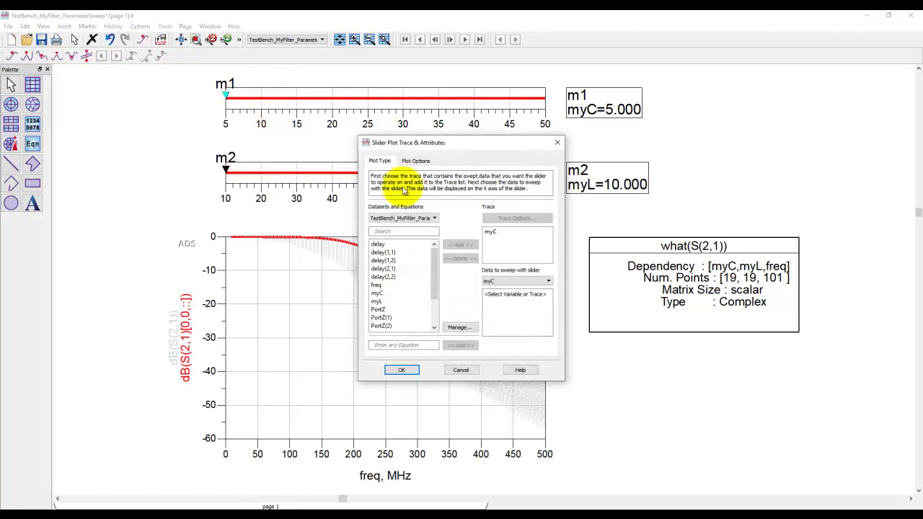
left_click(416, 162)
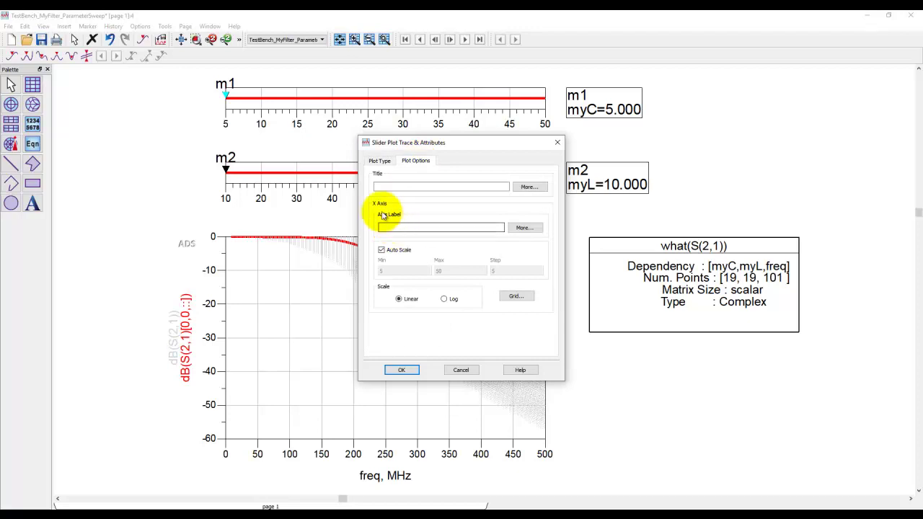
left_click(382, 250)
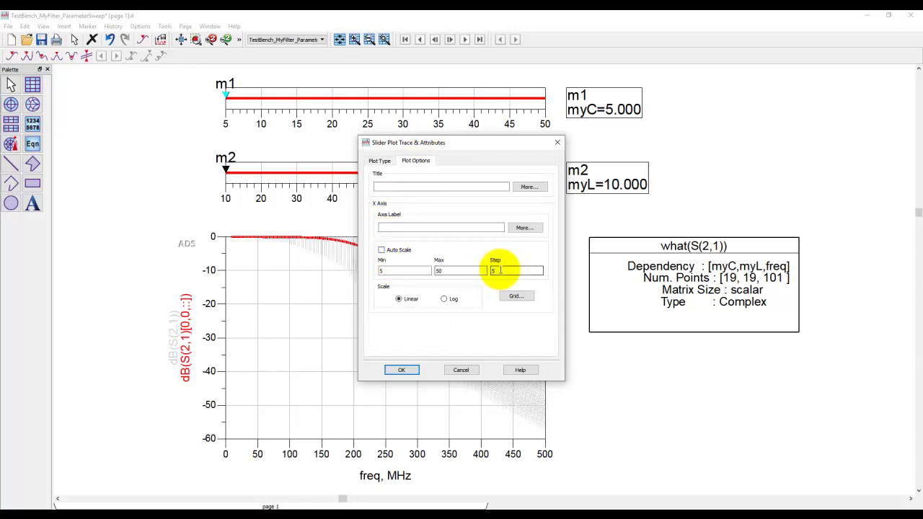
left_click(401, 370)
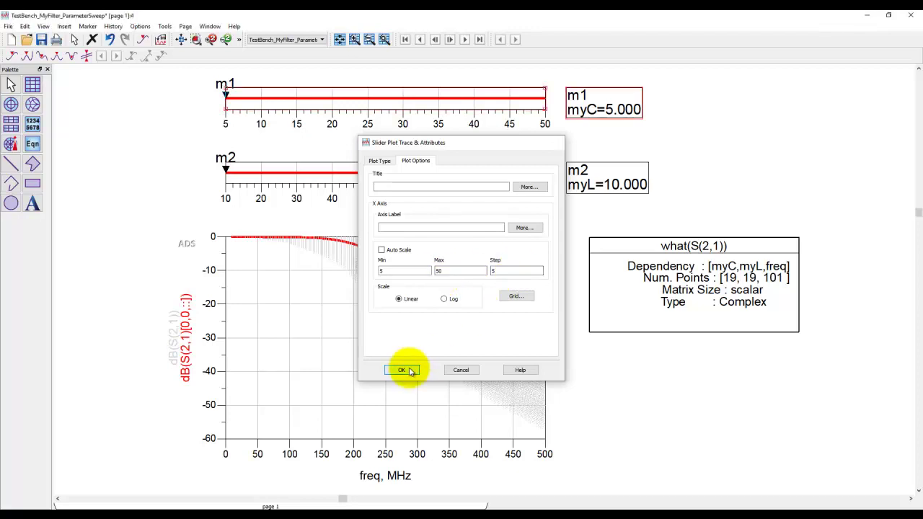
Give the myL slider a fixed 10–100 scale with a step of 10.
double_click(322, 185)
left_click(413, 160)
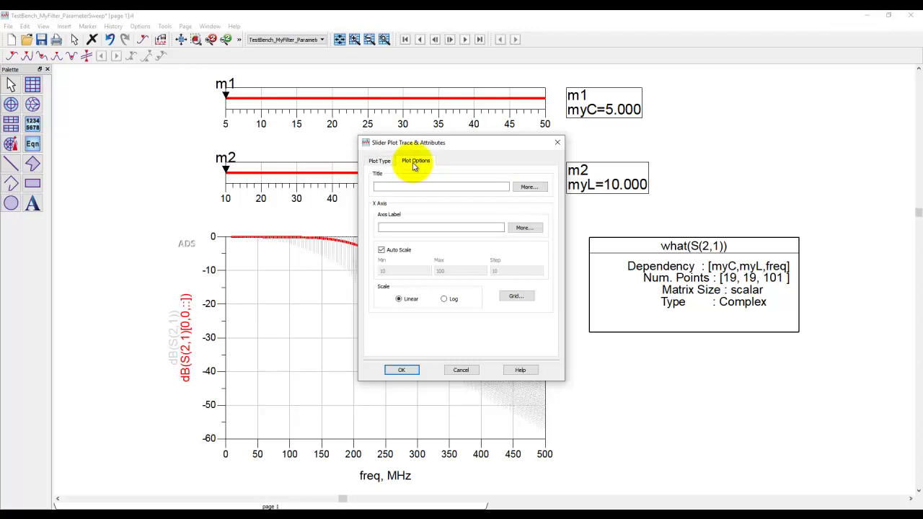
left_click(393, 249)
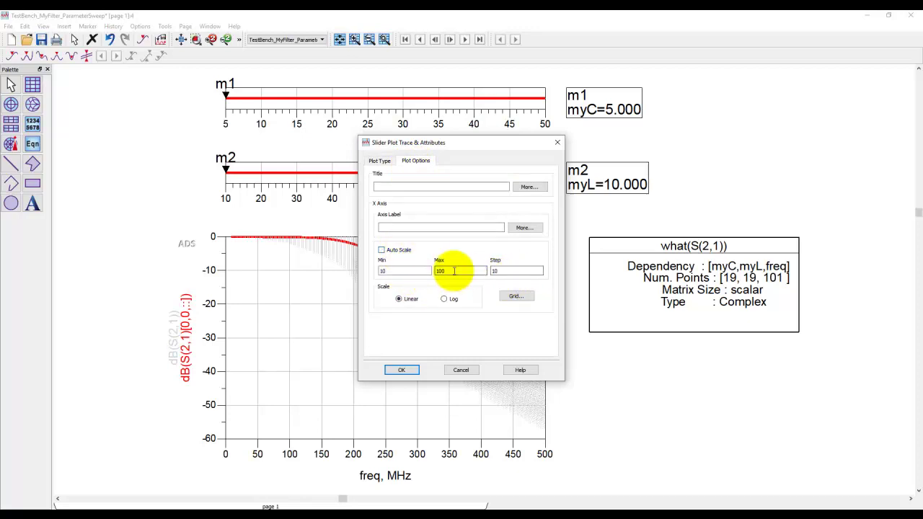
left_click(402, 371)
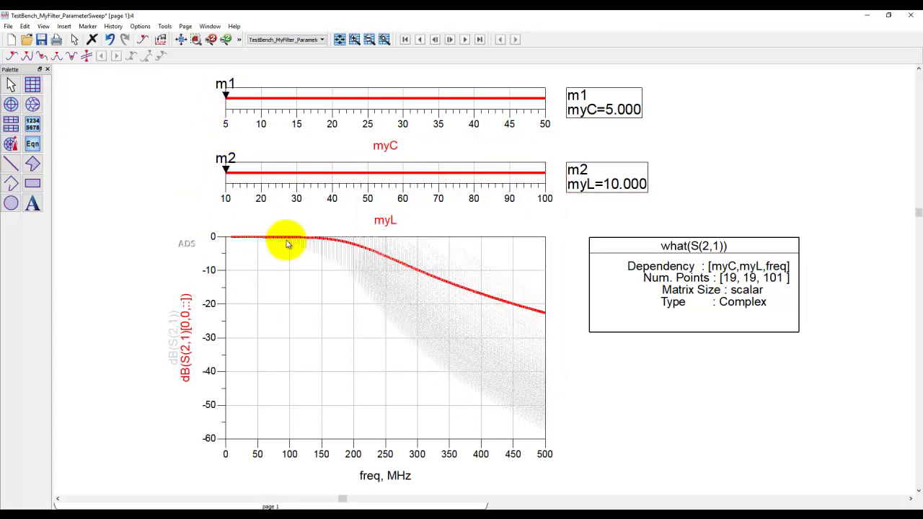
Insert m1_myC_index as the first index so the trace reads dB(S(2,1))[m1_myC_index,0,::].
mouse_move(284, 247)
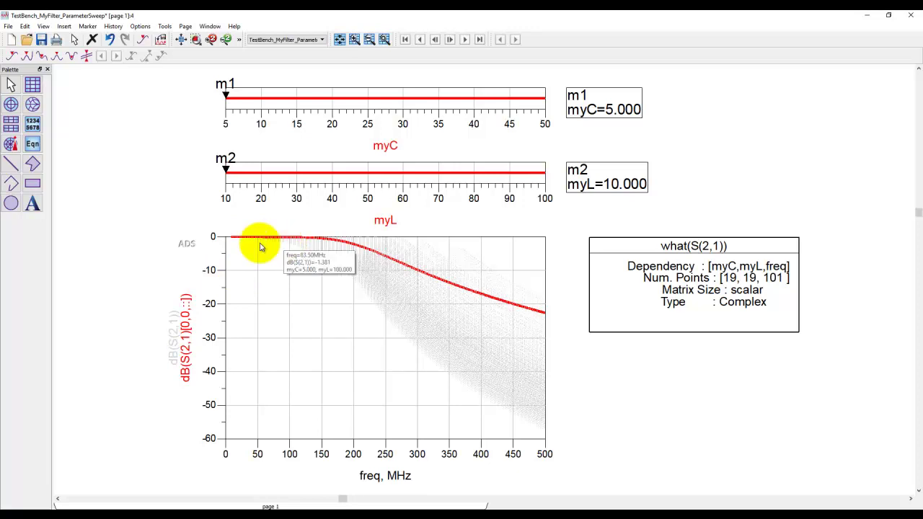
double_click(186, 325)
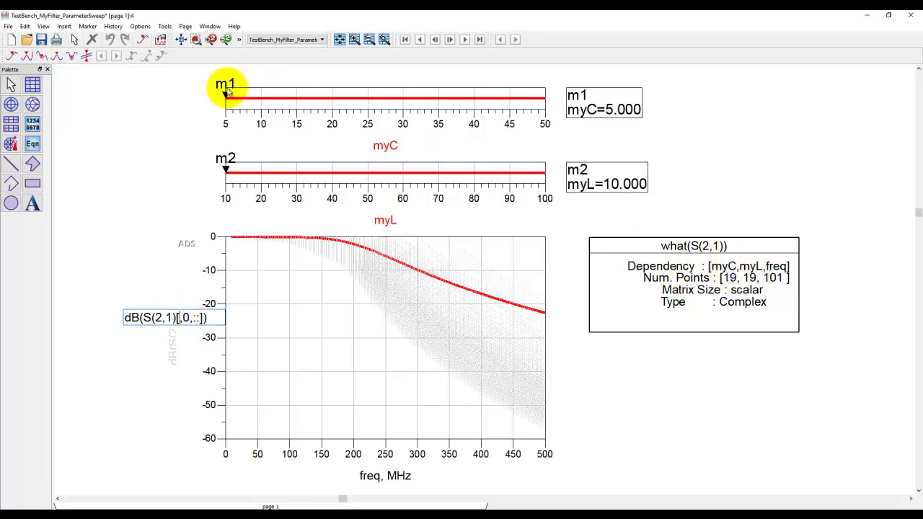
type("m1")
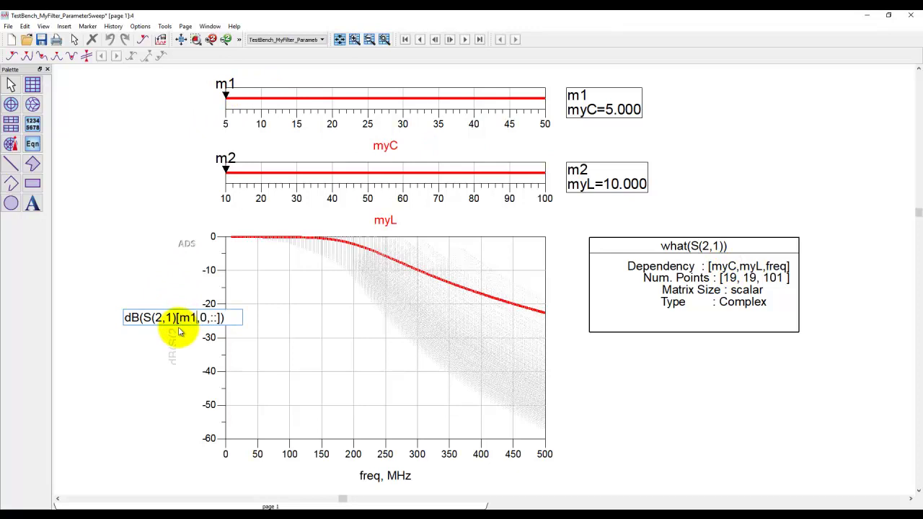
type("_myC")
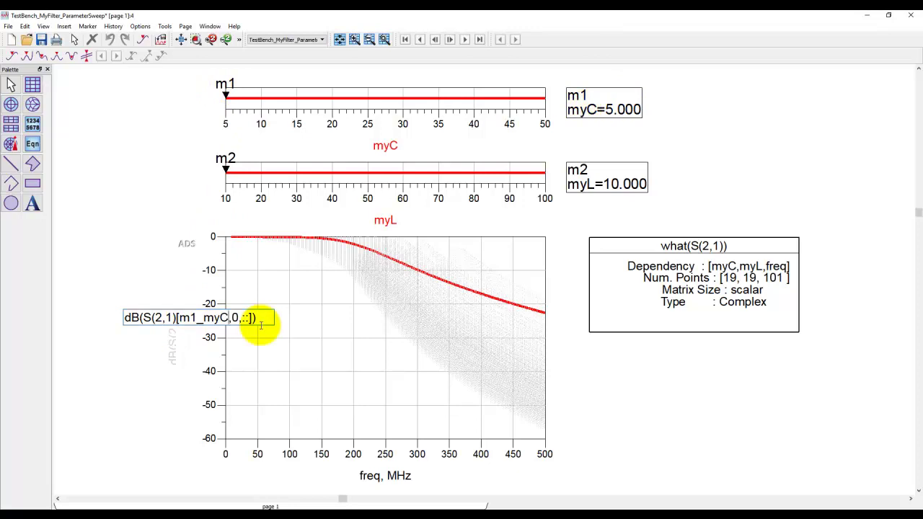
left_click(230, 318)
type("_index")
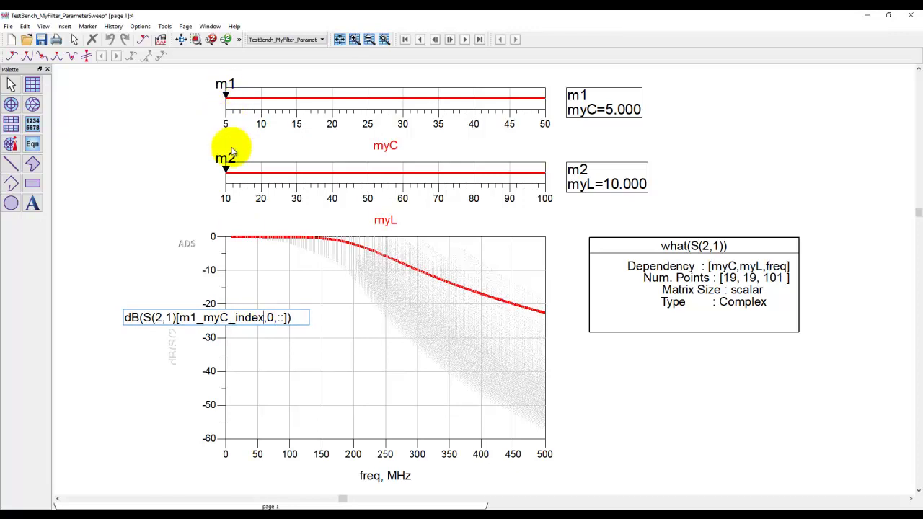
left_click(166, 256)
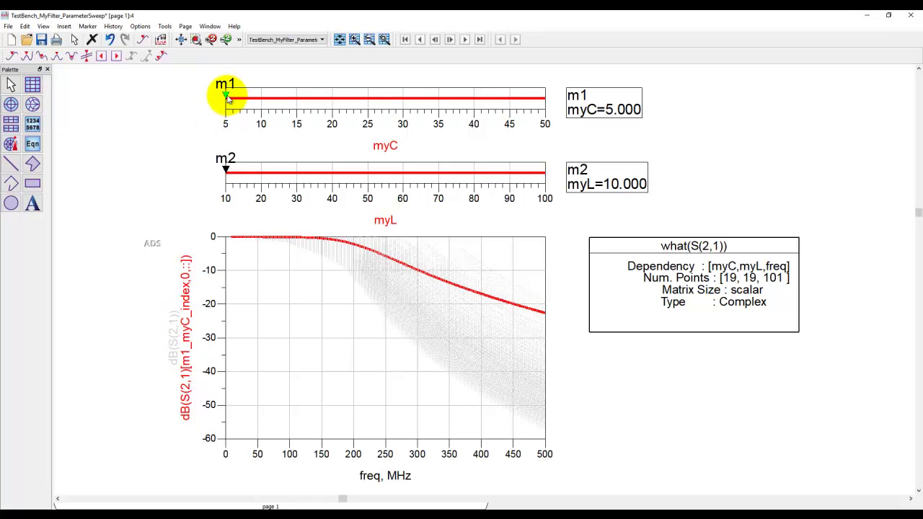
Step marker m1 up to myC=50 and back, then drag it to myC=30.
key("Right")
key("Right")
key("Right")
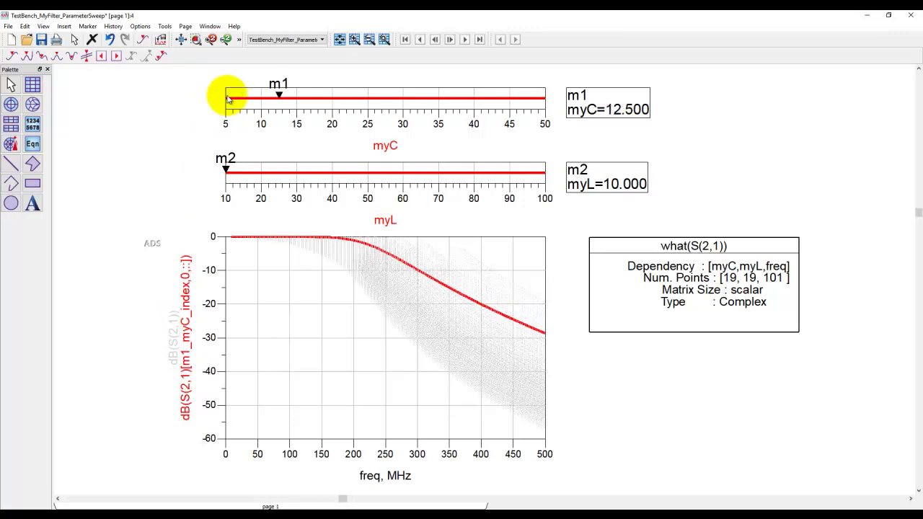
key("Right")
key("Right")
key("Right")
key("Right")
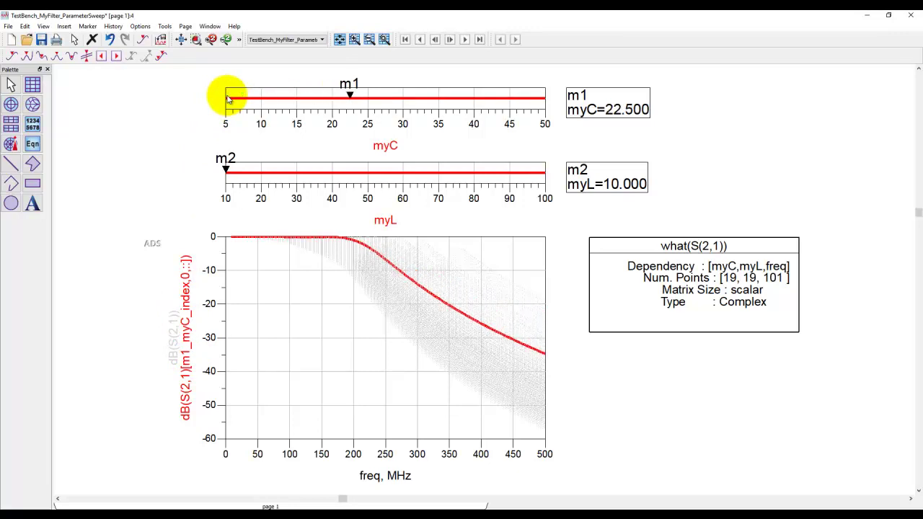
key("Right")
key("Right")
key("Right")
key("Right")
key("Right")
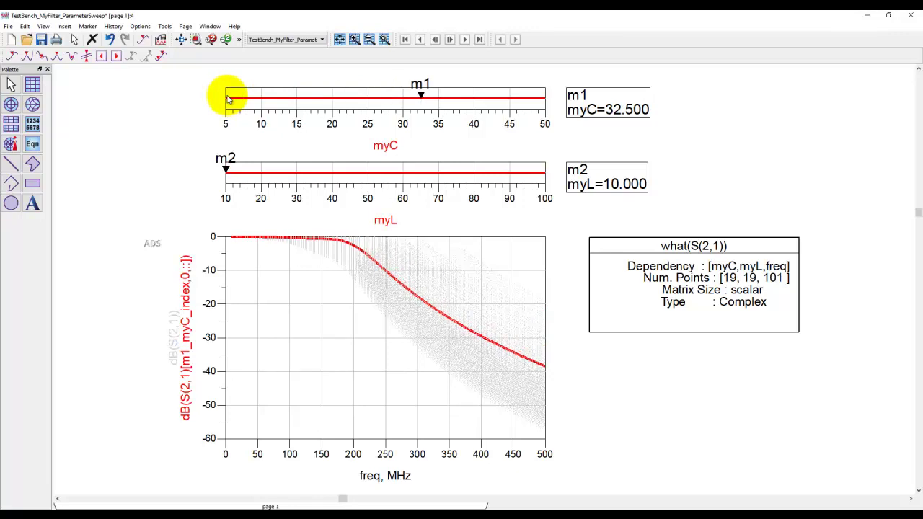
key("Right")
key("Right")
key("Right")
key("Right")
key("Right")
key("Right")
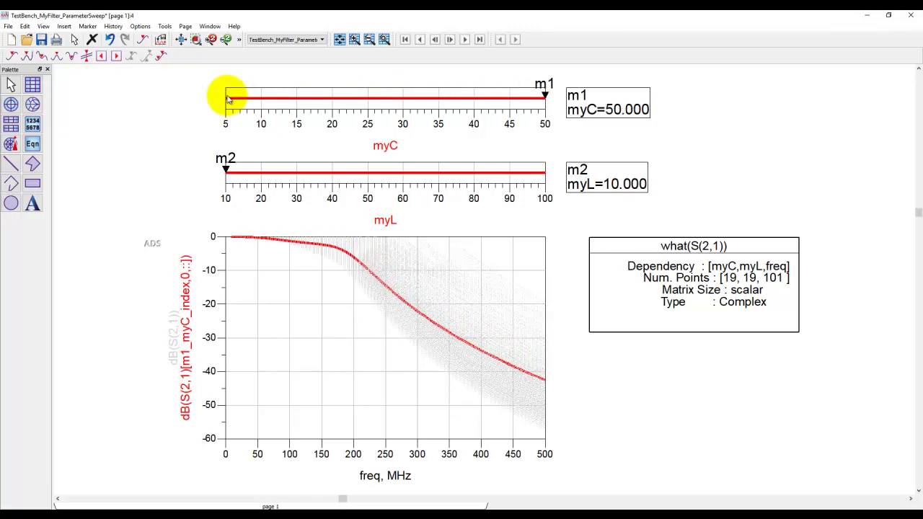
key("Left")
key("Left")
key("Left")
key("Left")
key("Left")
key("Left")
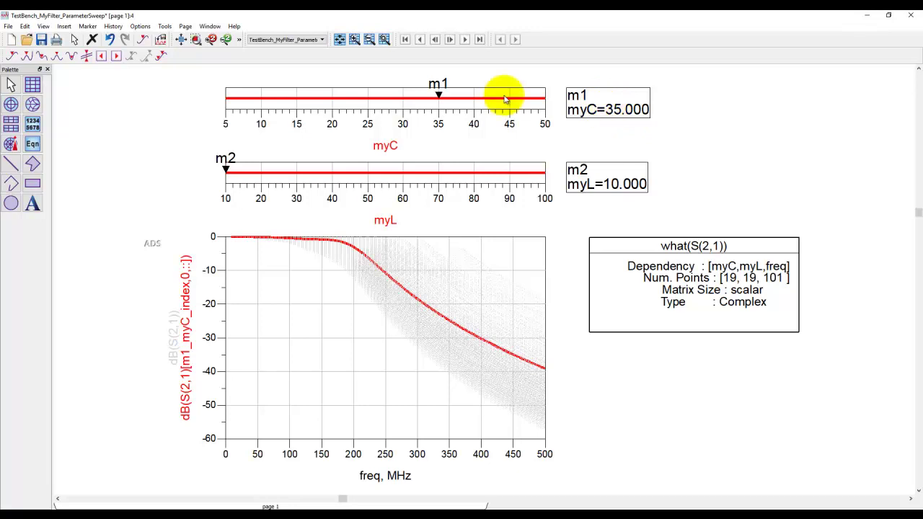
left_click_drag(439, 95, 405, 95)
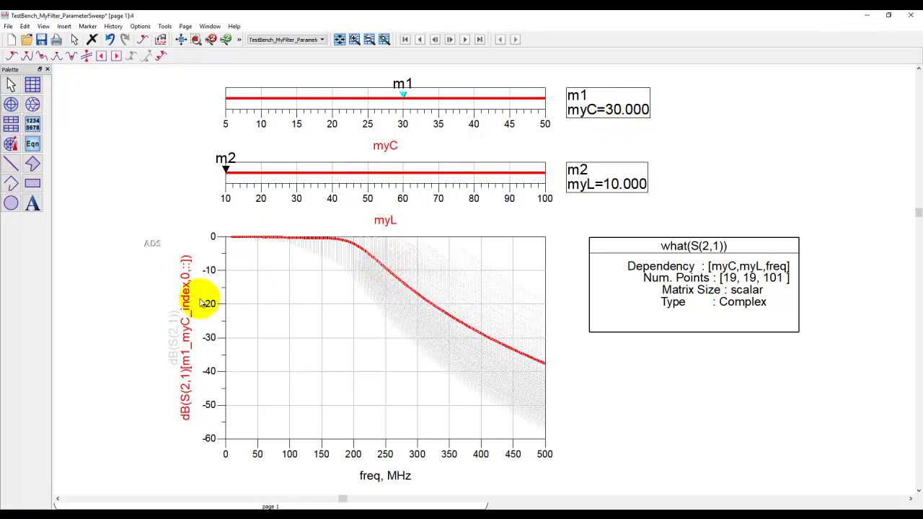
Begin replacing the trace's second index 0 with m2_myL_index.
left_click(187, 281)
left_click(188, 280)
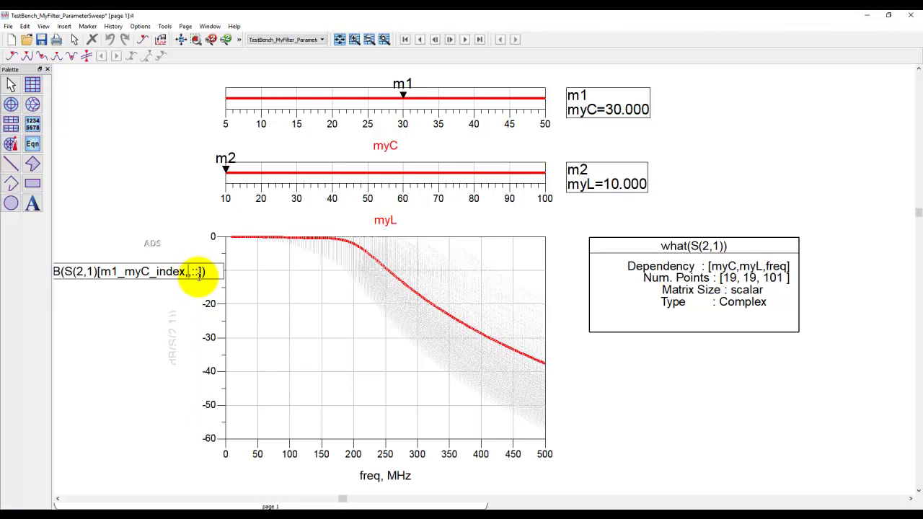
type("m2_myL_i")
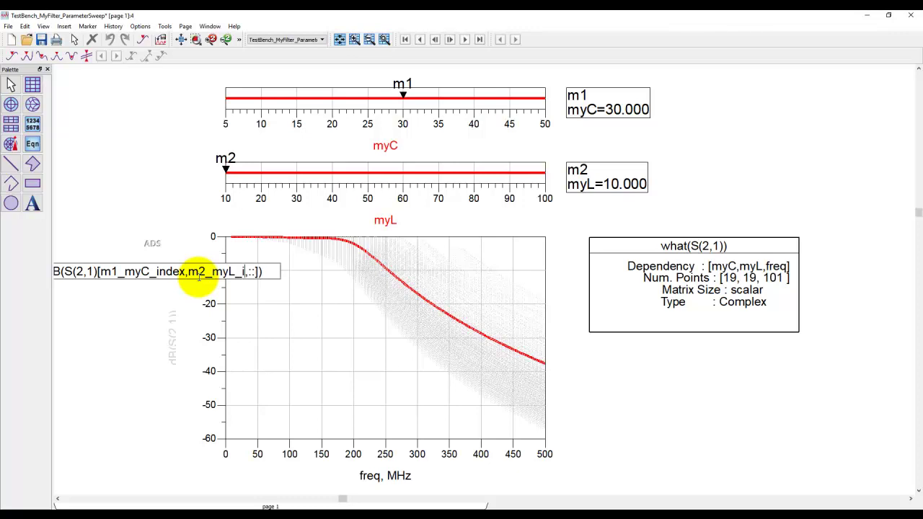
type("ndex")
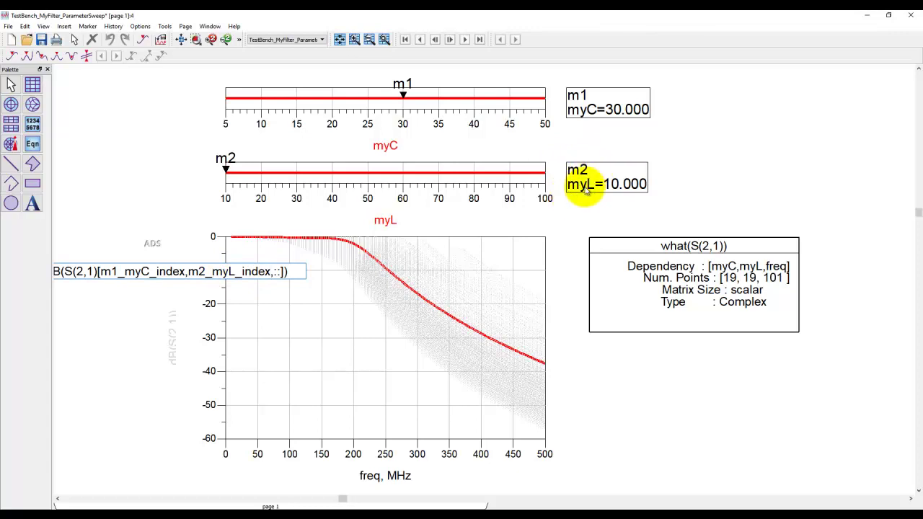
Commit the two-marker expression, step marker m2 to myL=45, and drag m1 to myC=10.
left_click(106, 204)
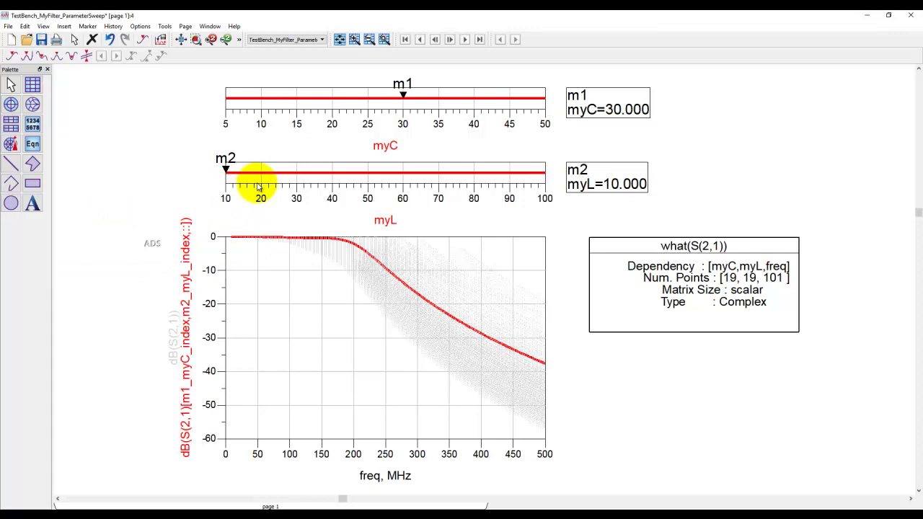
left_click(226, 170)
key("Right")
key("Right")
key("Right")
key("Right")
key("Right")
key("Right")
key("Right")
key("Right")
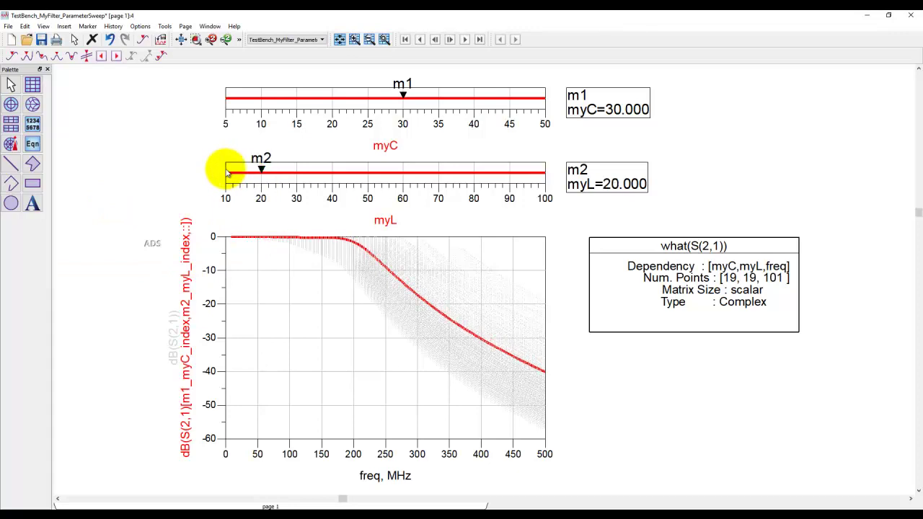
key("Right")
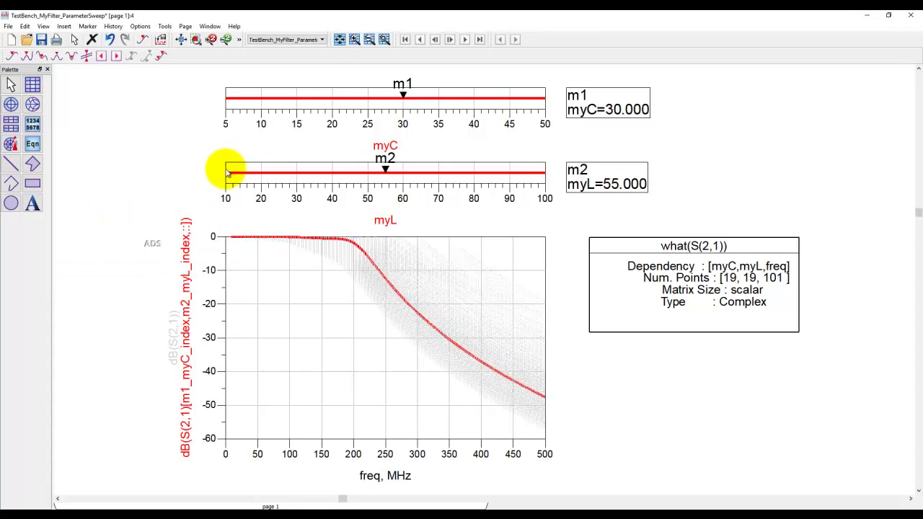
key("Left")
key("Left")
key("Left")
key("Left")
key("Left")
key("Left")
key("Left")
key("Left")
key("Left")
key("Right")
key("Right")
key("Right")
key("Right")
key("Right")
key("Right")
key("Right")
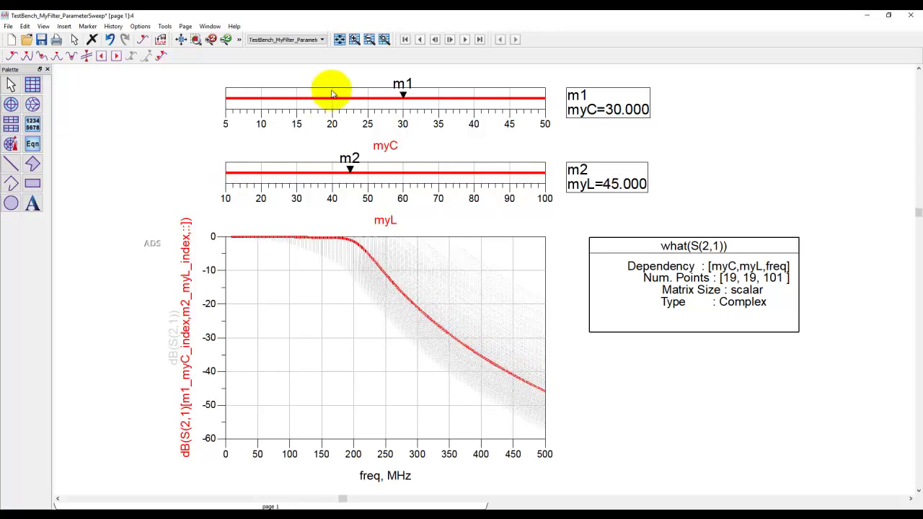
left_click_drag(400, 94, 261, 94)
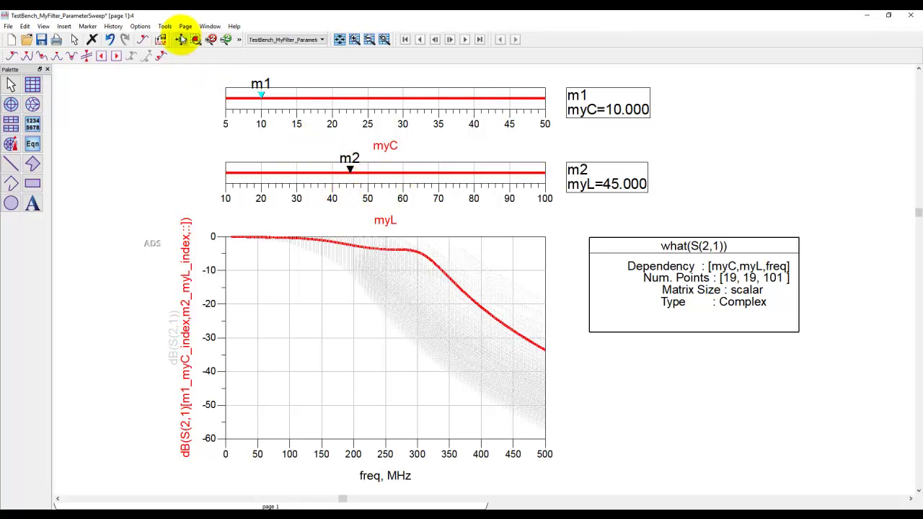
Use View All to fit both sliders and the S21 plot into the window.
left_click(181, 39)
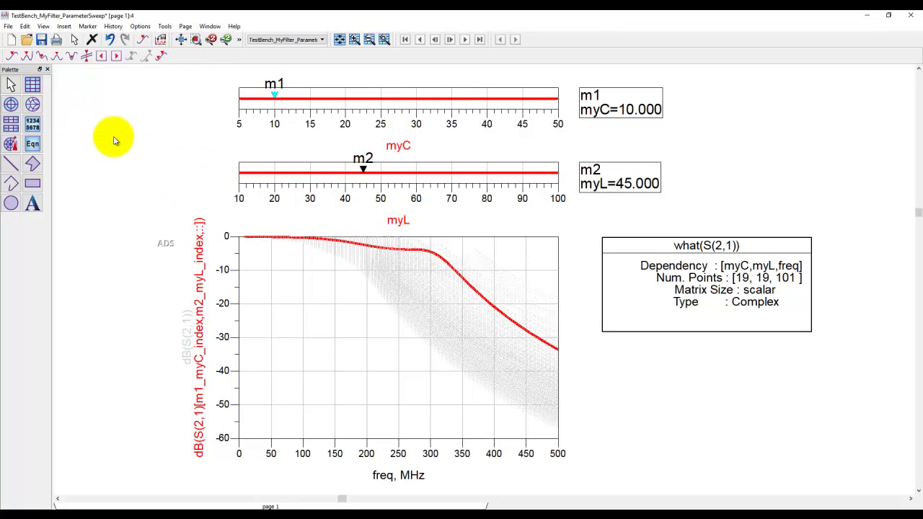